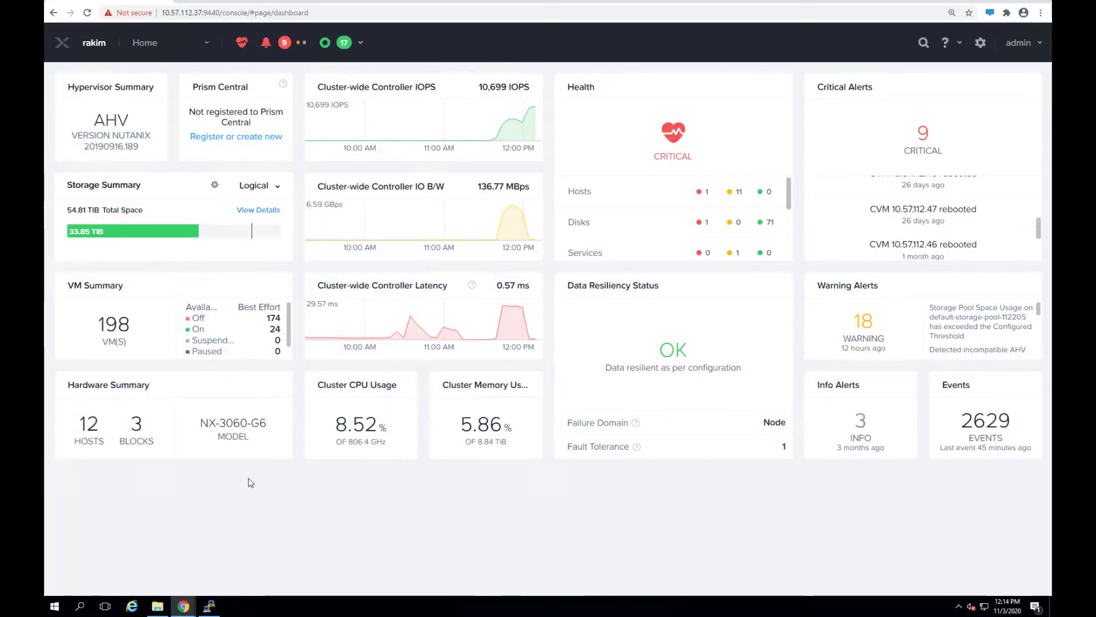
Step: Open the VM table of 198 virtual machines and review the cluster performance charts below it
left_click(201, 48)
left_click(139, 115)
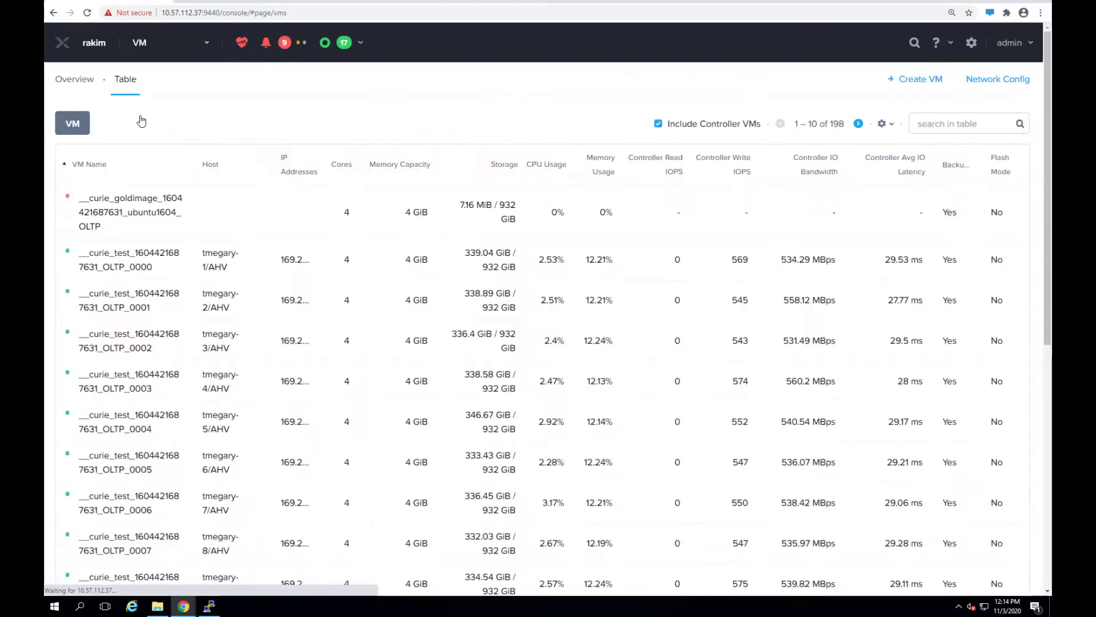
scroll(254, 293, "down", 2)
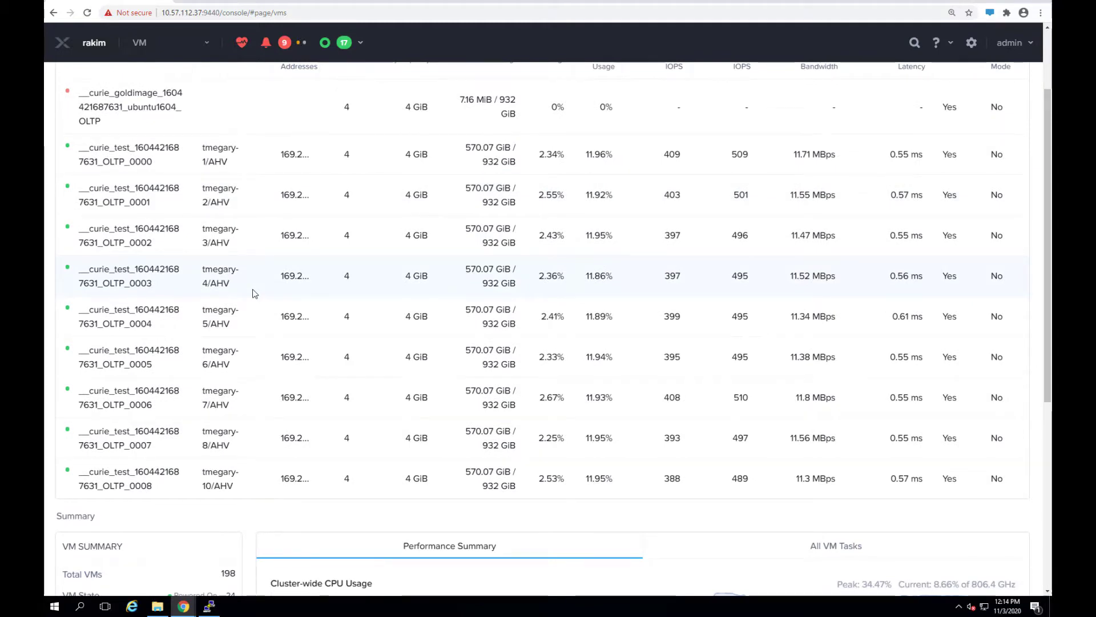
scroll(255, 293, "down", 5)
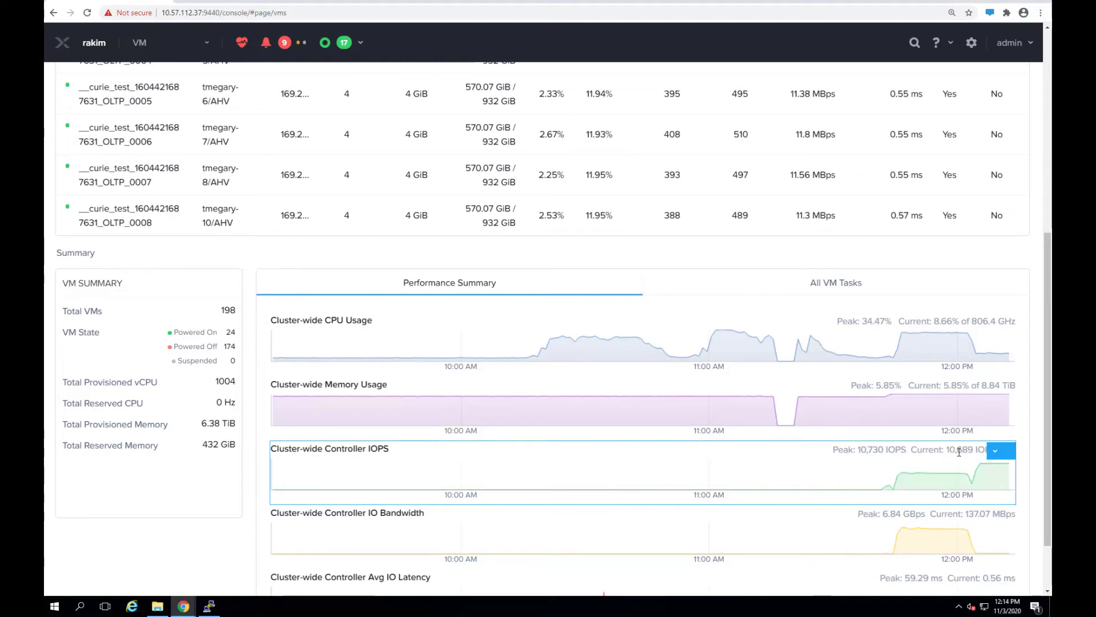
scroll(971, 519, "down", 1)
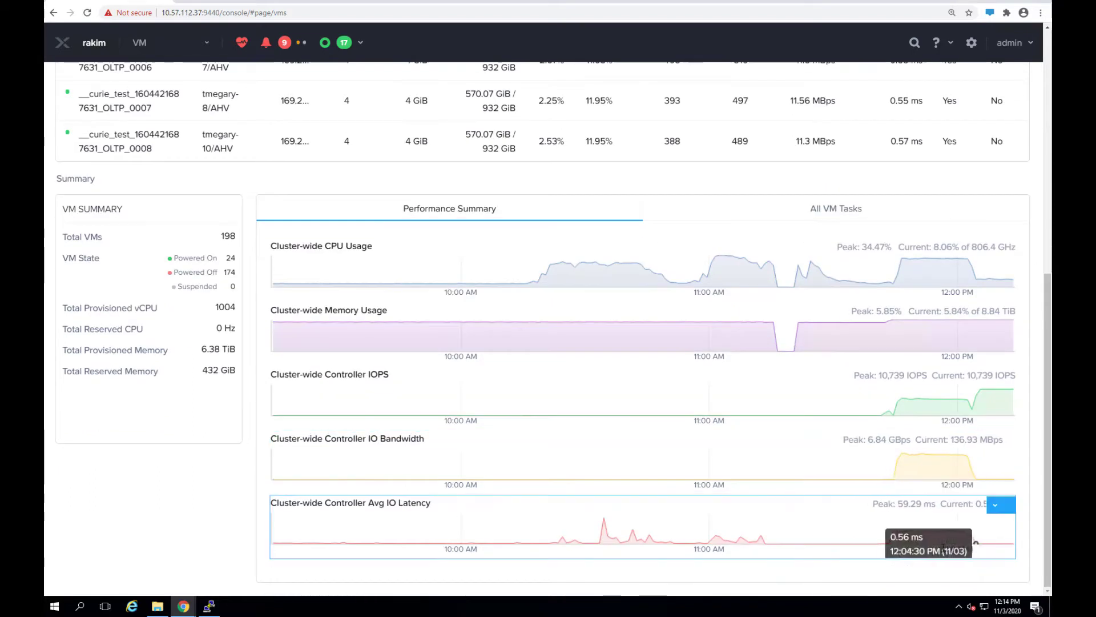
left_click(995, 504)
scroll(399, 274, "up", 8)
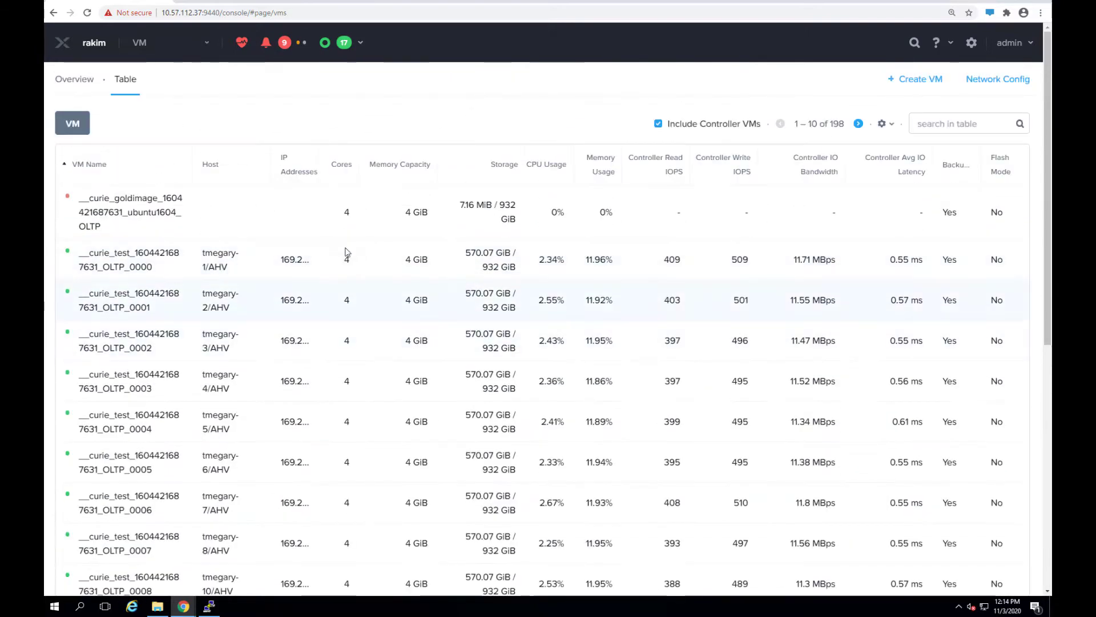
Step: Open LCM Inventory and expand host tmegary-1's component details to see installed versions
left_click(196, 45)
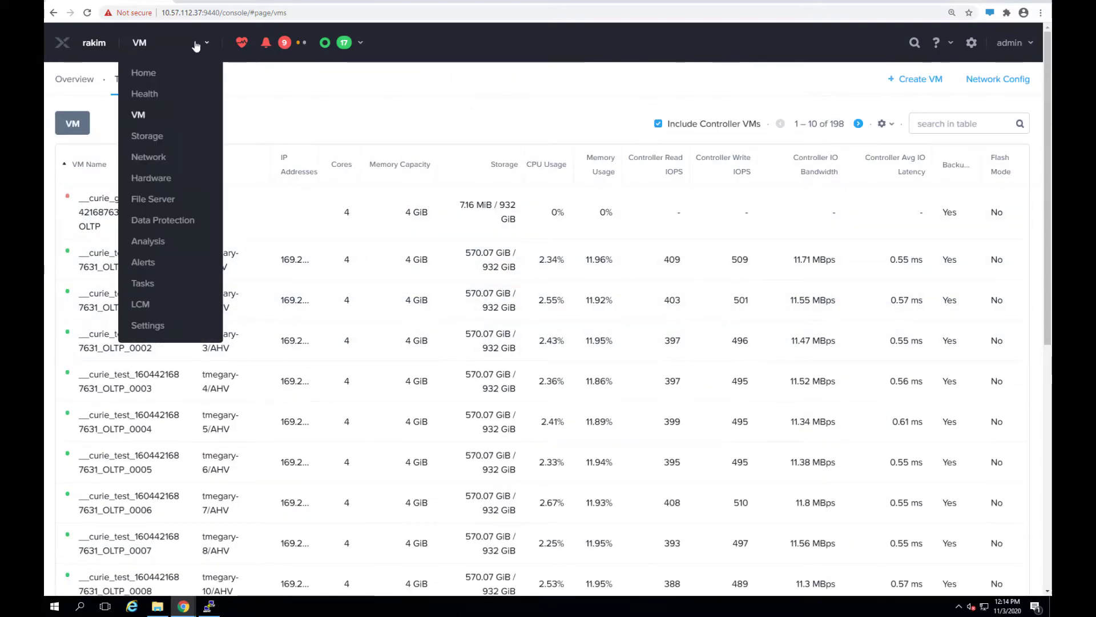
left_click(138, 306)
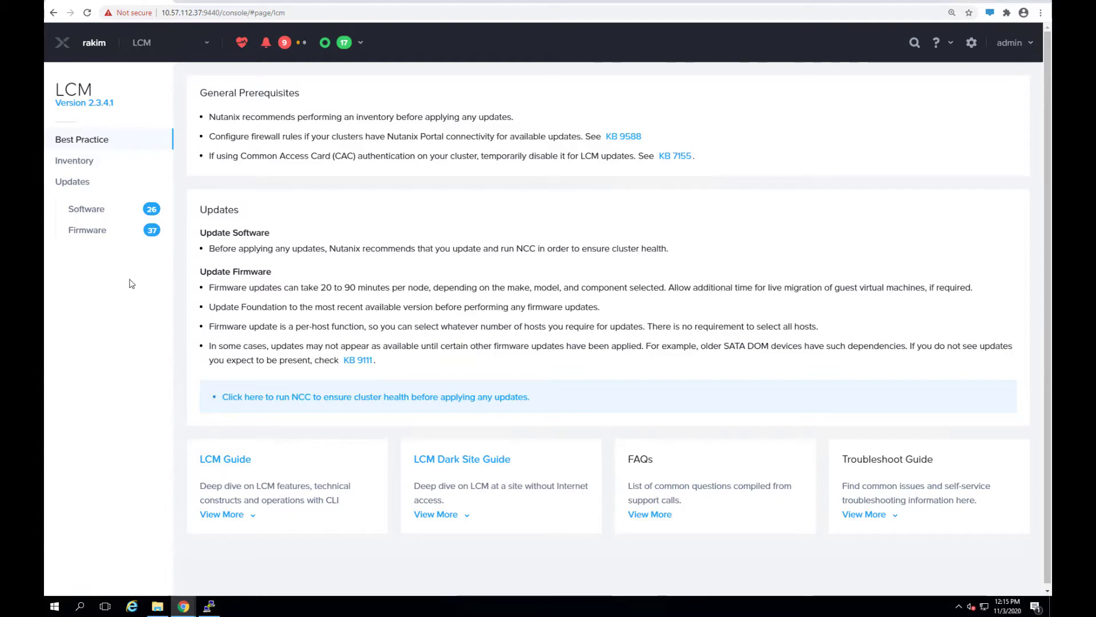
left_click(86, 168)
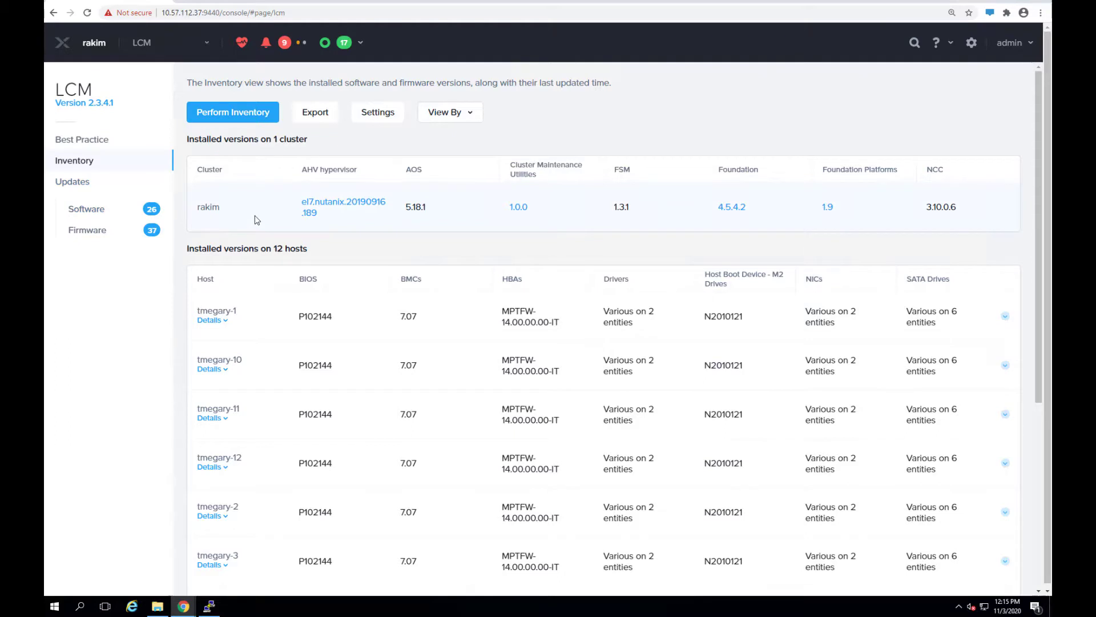
scroll(255, 214, "down", 2)
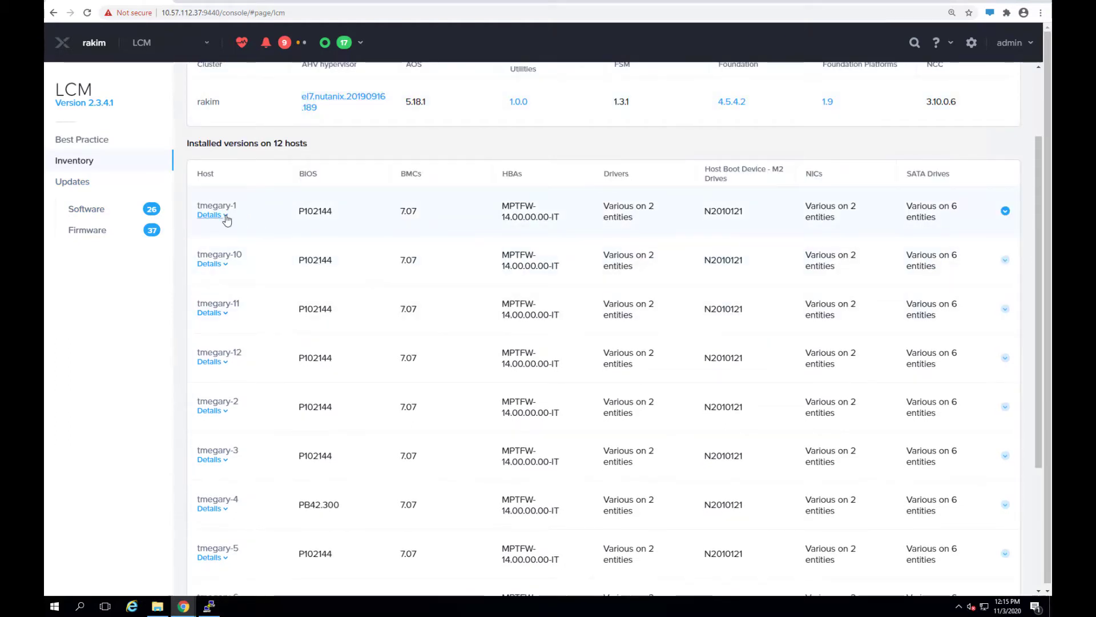
left_click(227, 219)
Step: Collapse the host details and list the 37 available firmware updates
left_click(80, 163)
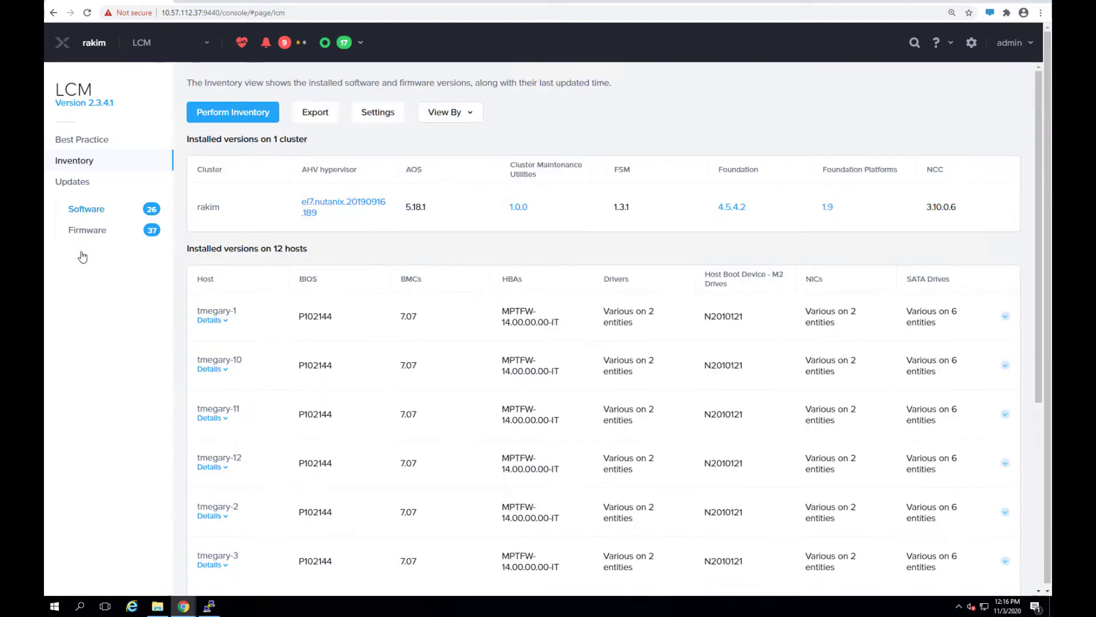
left_click(96, 231)
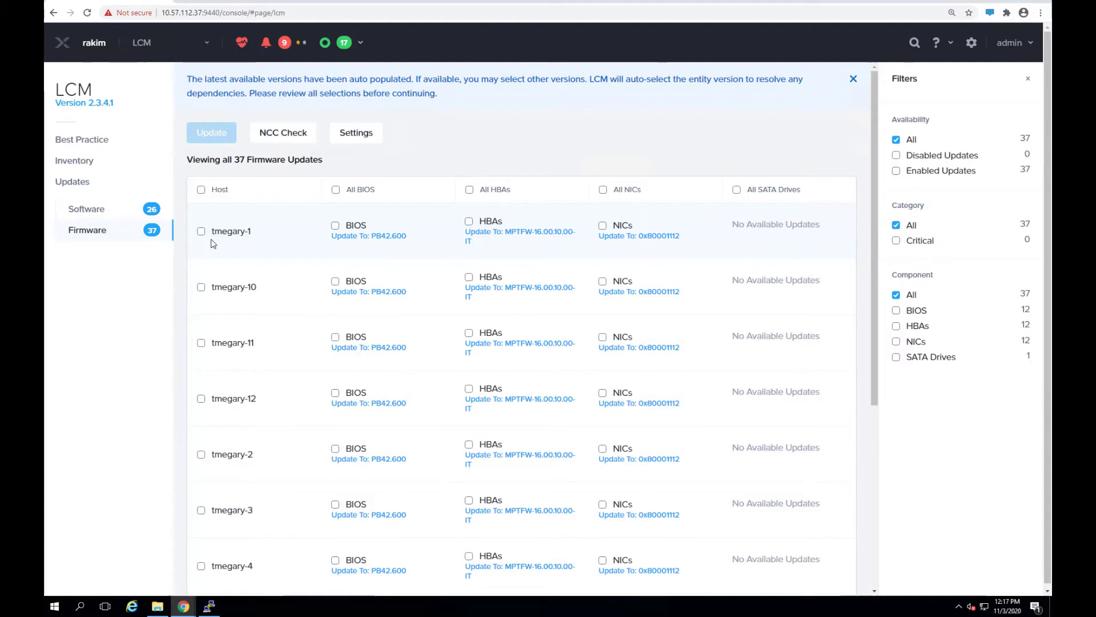
Step: Select the AOS 5.18.1.1 software update and open its Review page
left_click(85, 210)
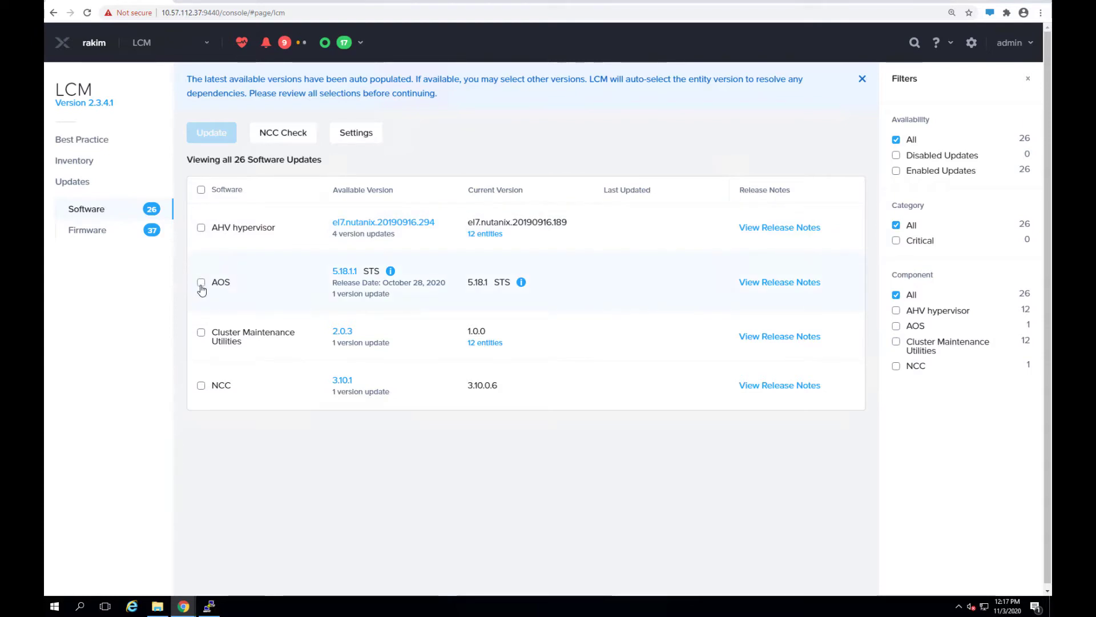
left_click(201, 284)
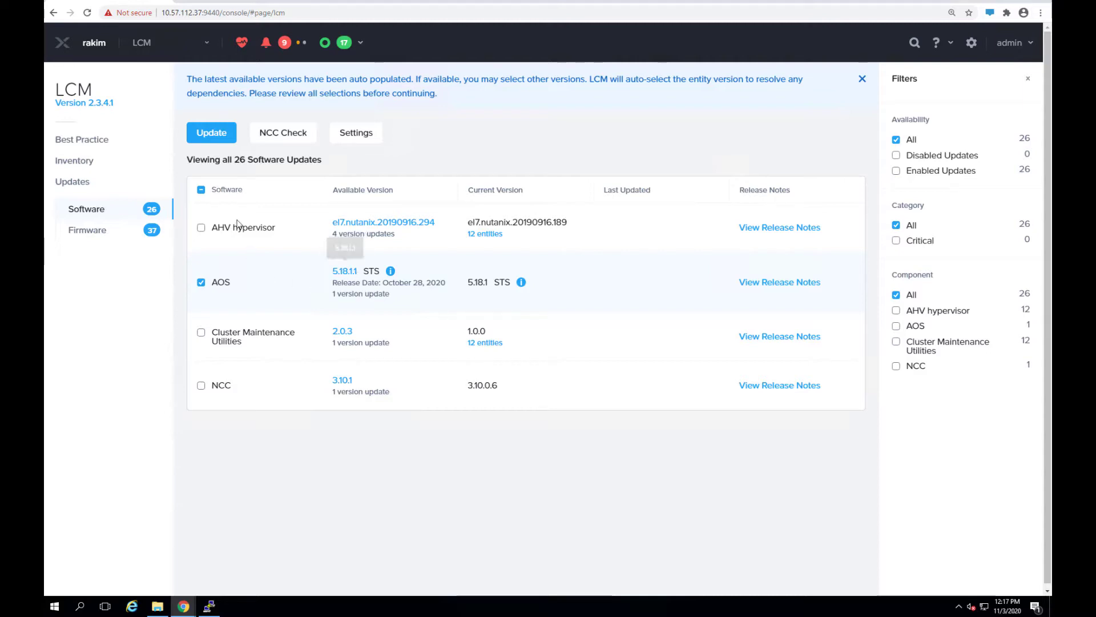
left_click(211, 133)
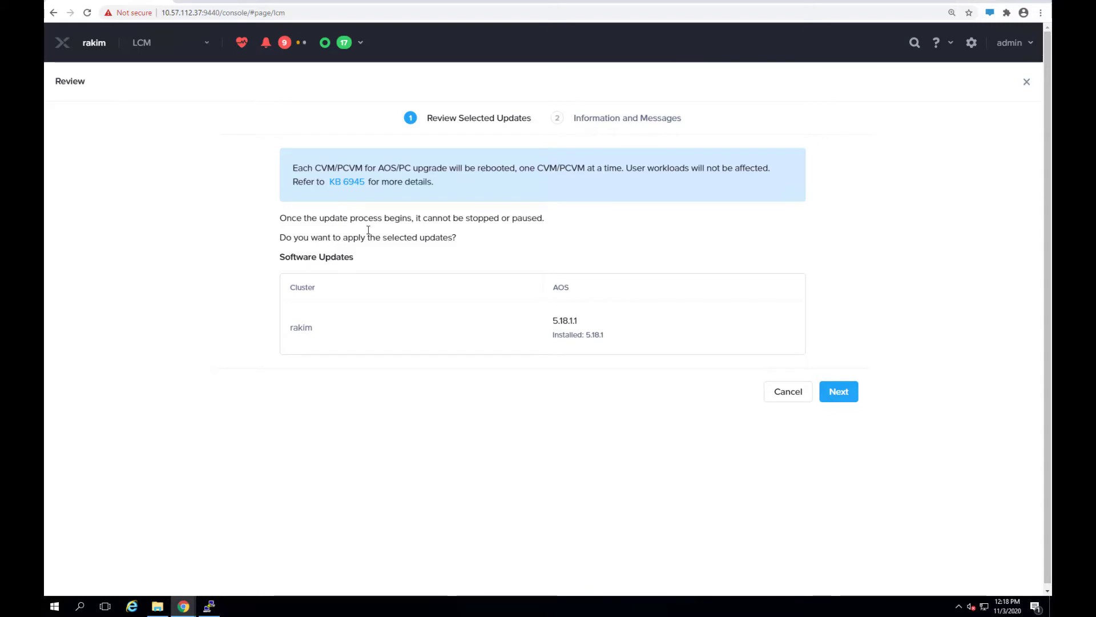
Step: Proceed past the Review page and apply the single AOS update to 5.18.1.1
left_click(854, 391)
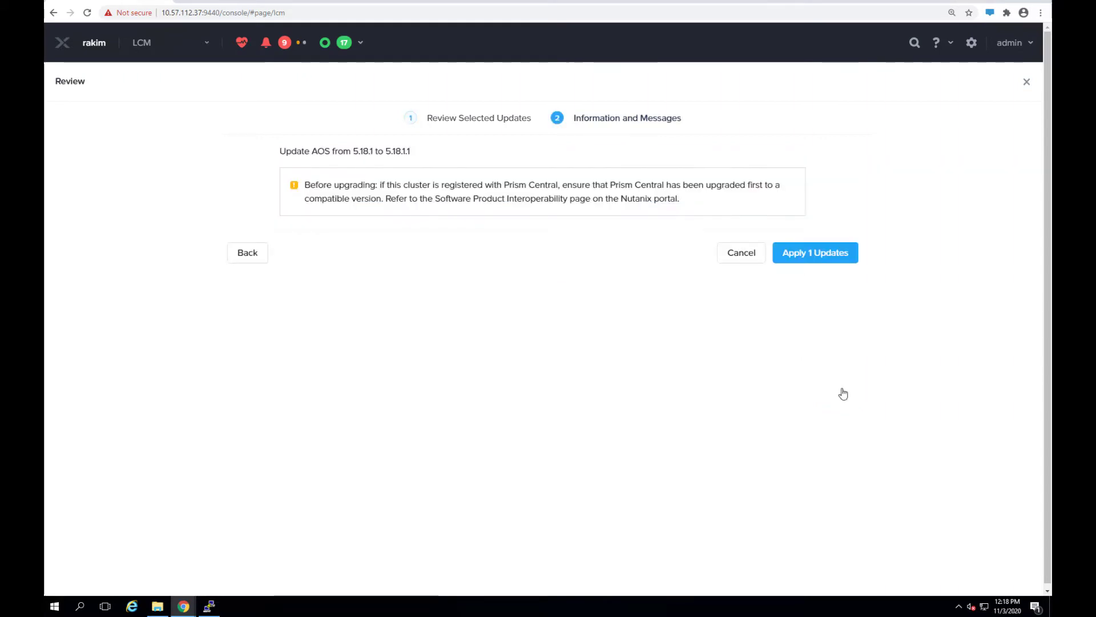
left_click(840, 254)
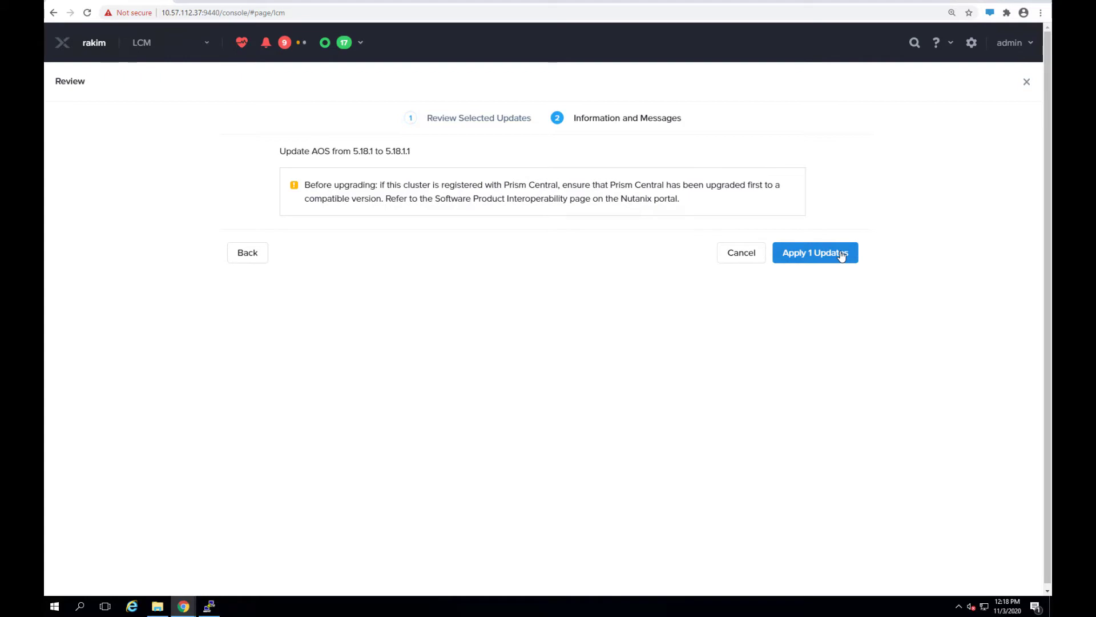
left_click(842, 255)
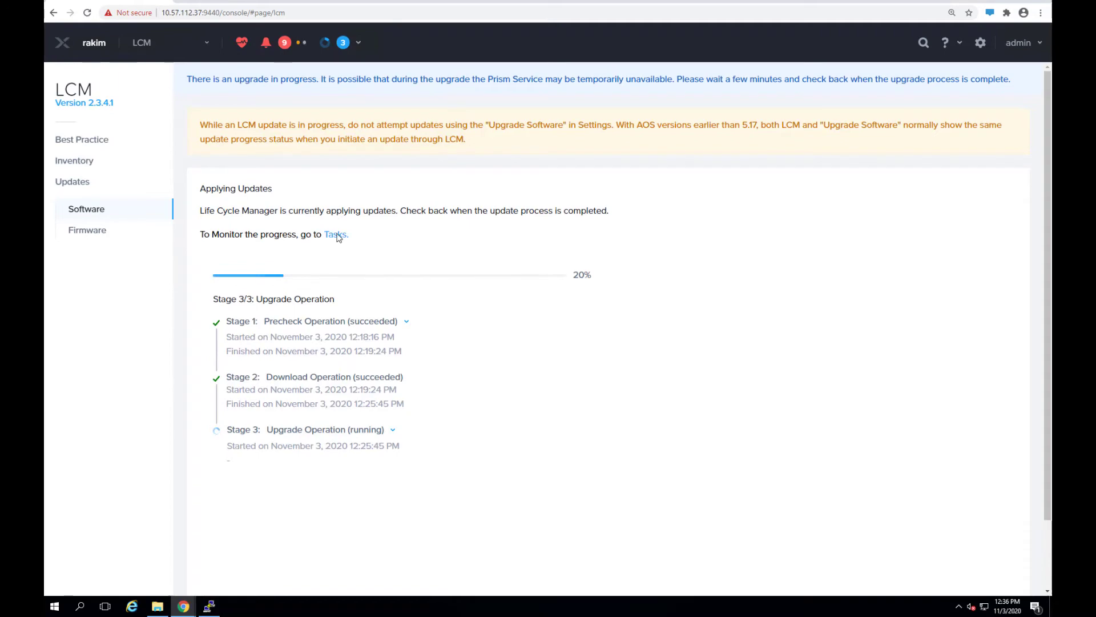
Step: Open the full task list and view the per-CVM subtasks of the Cluster upgrade task
left_click(358, 39)
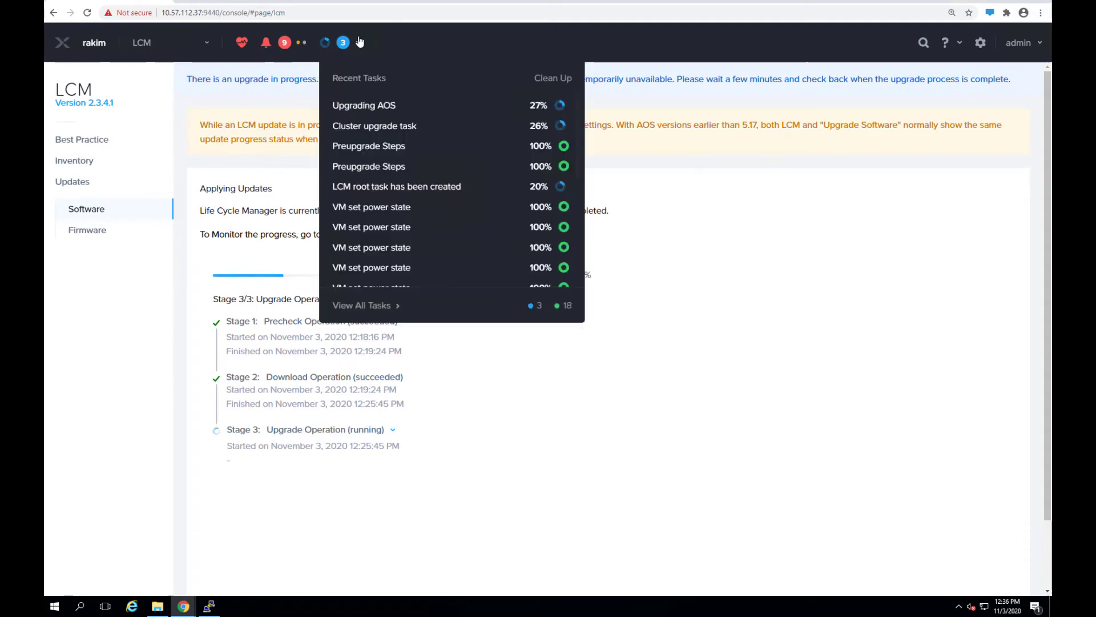
left_click(376, 306)
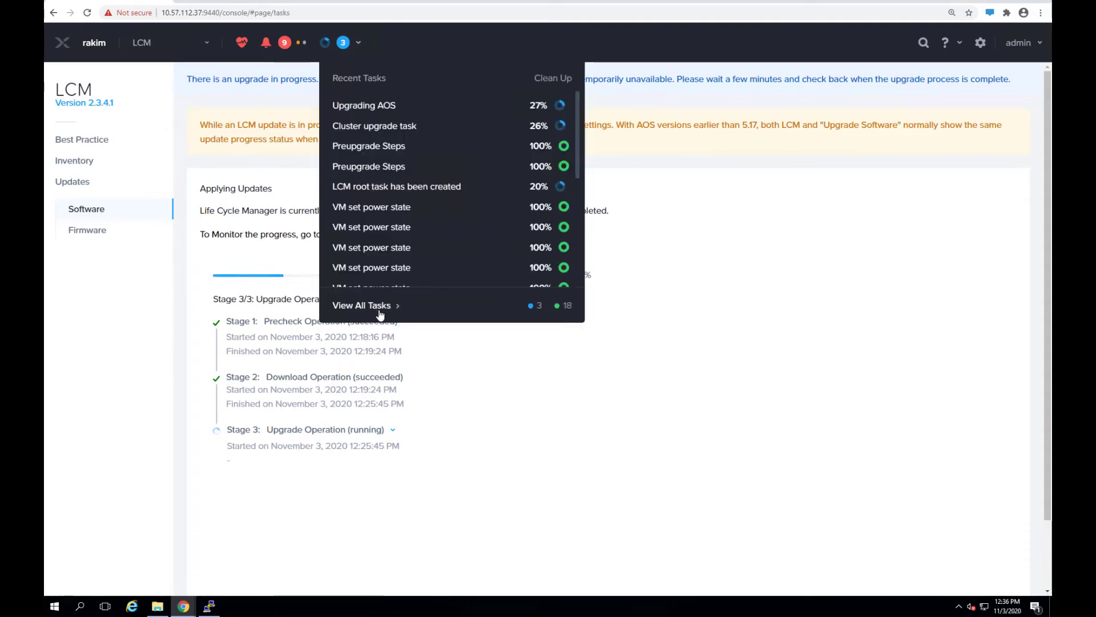
scroll(365, 334, "down", 2)
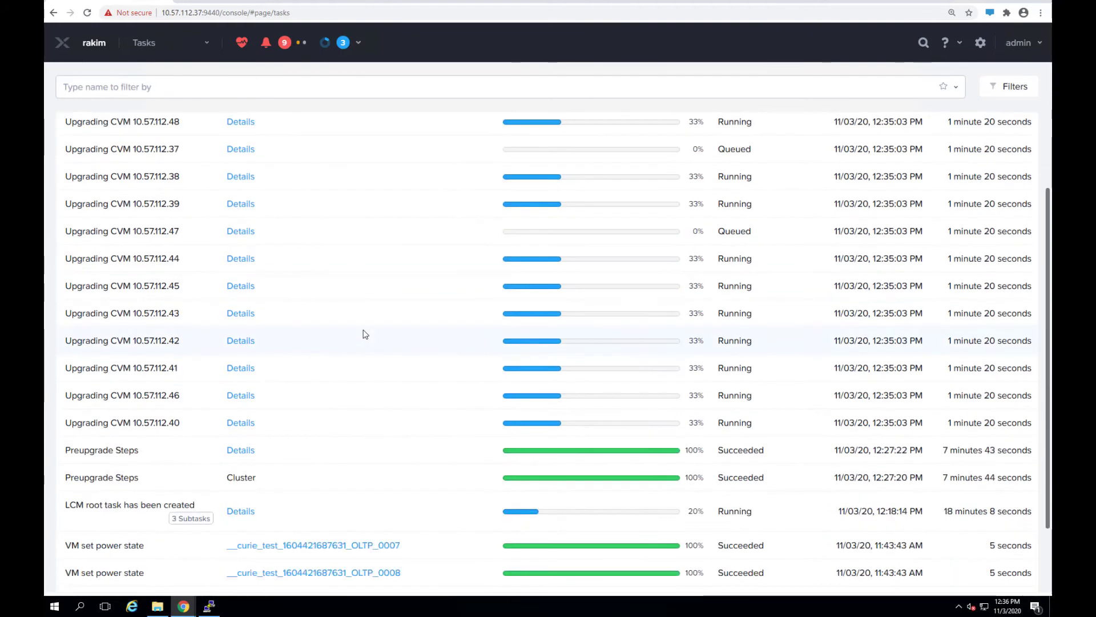
scroll(362, 336, "down", 2)
scroll(353, 373, "up", 3)
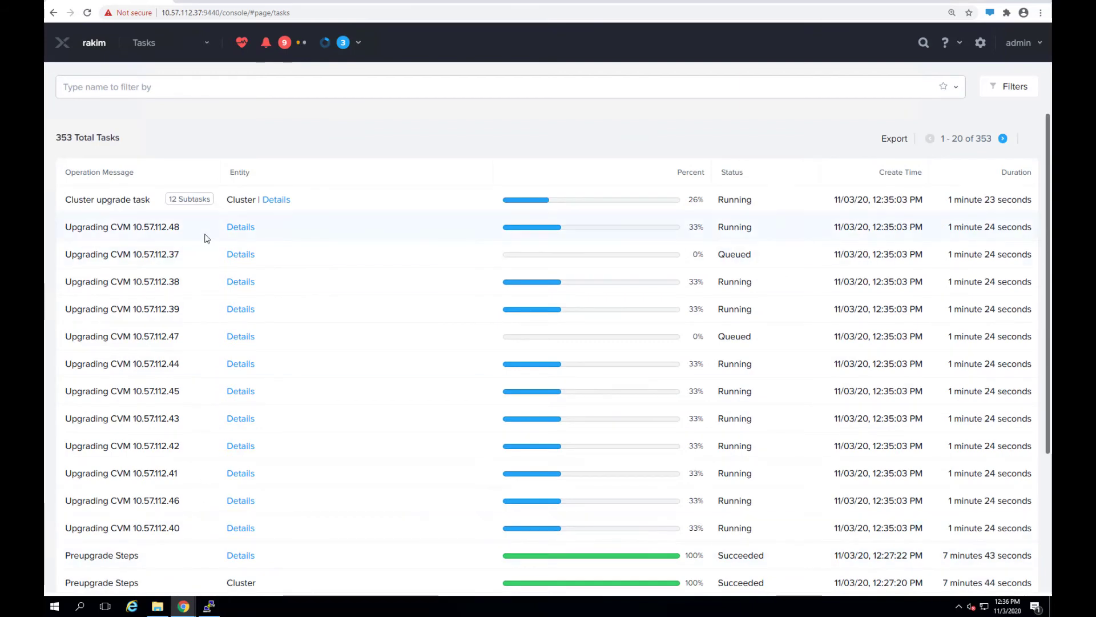
left_click(282, 200)
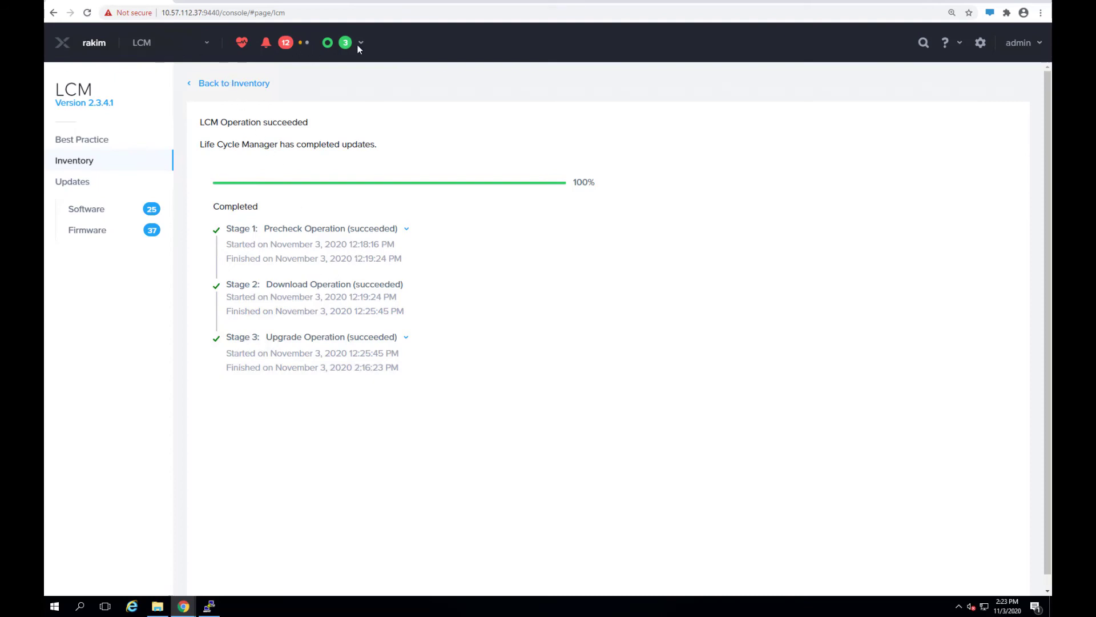
Step: Open the full task list and check the succeeded cluster upgrade and nine CVM upgrade tasks
left_click(359, 45)
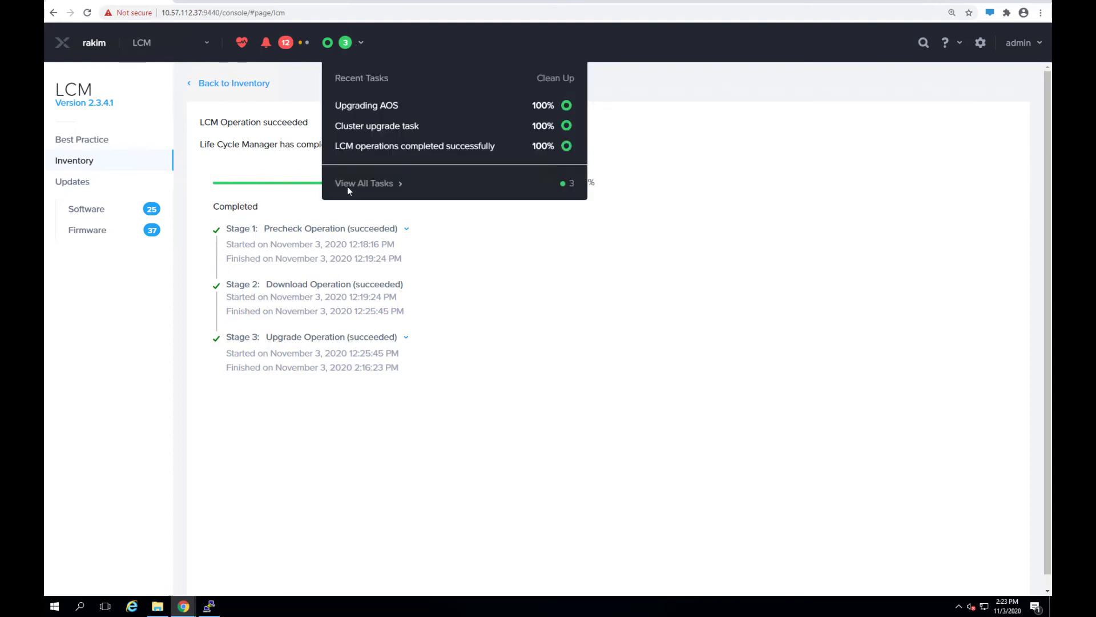
left_click(396, 189)
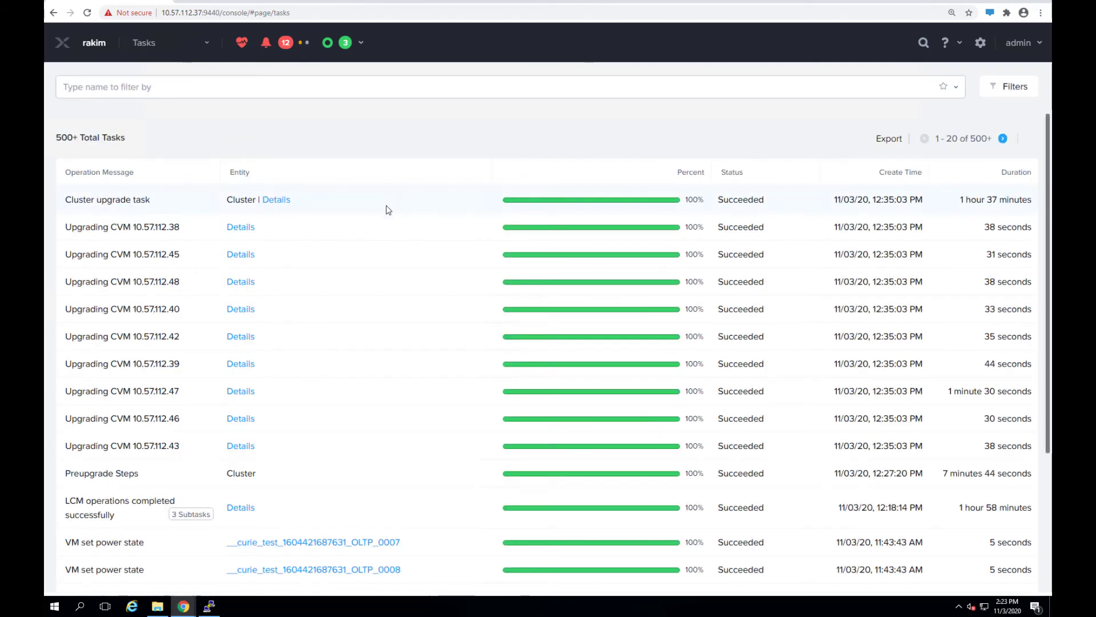
scroll(309, 314, "down", 1)
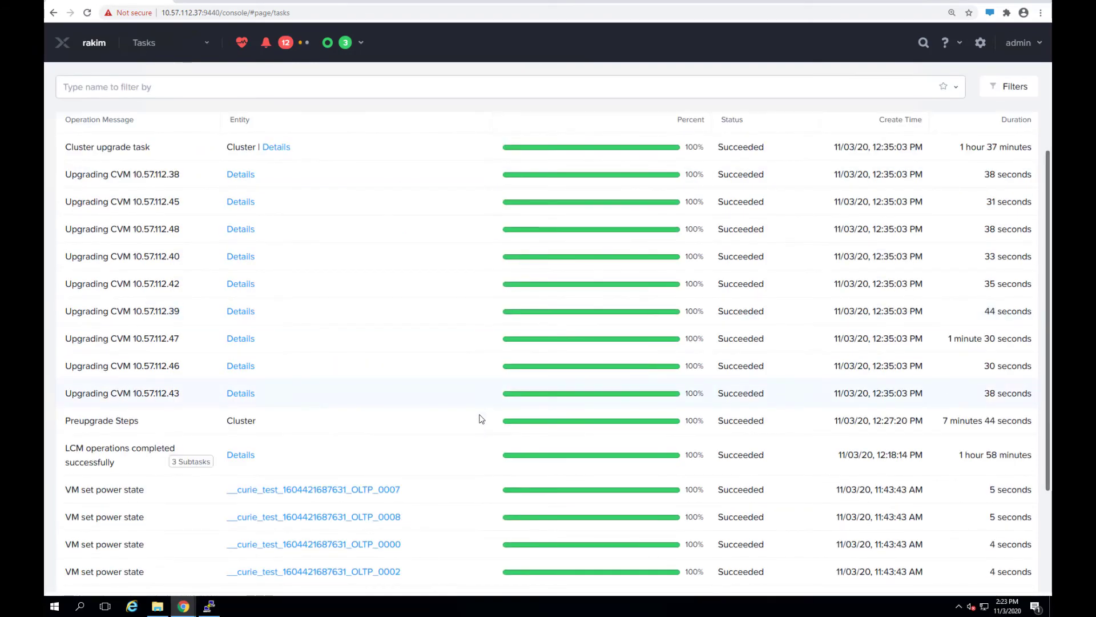
scroll(330, 450, "up", 1)
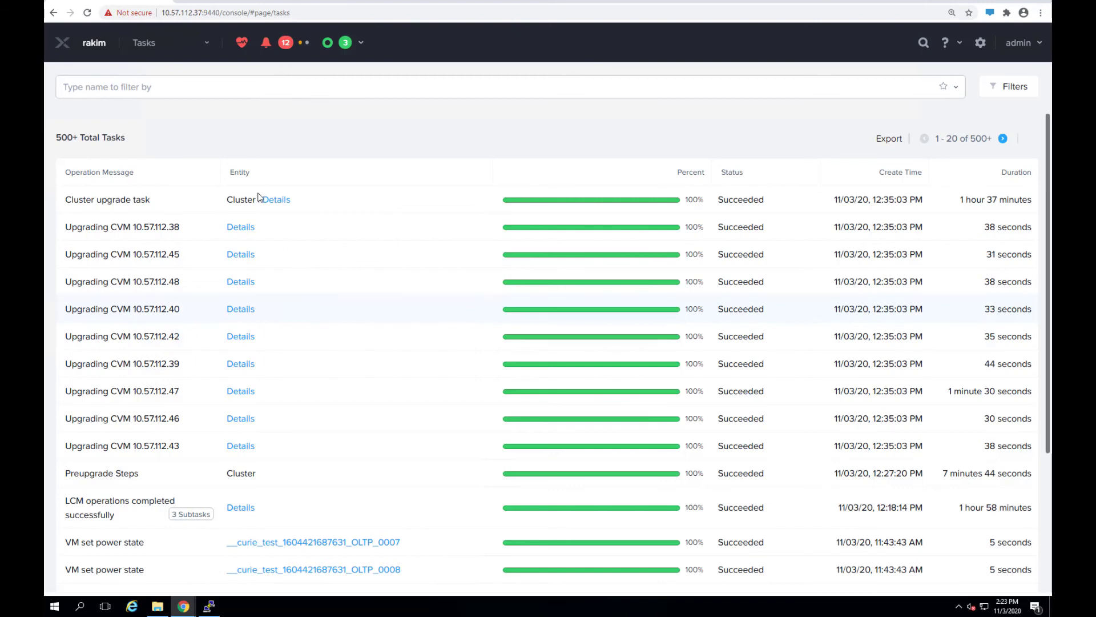
Step: Go from the Tasks page back to the Home dashboard showing 198 VMs and 12 hosts
left_click(207, 42)
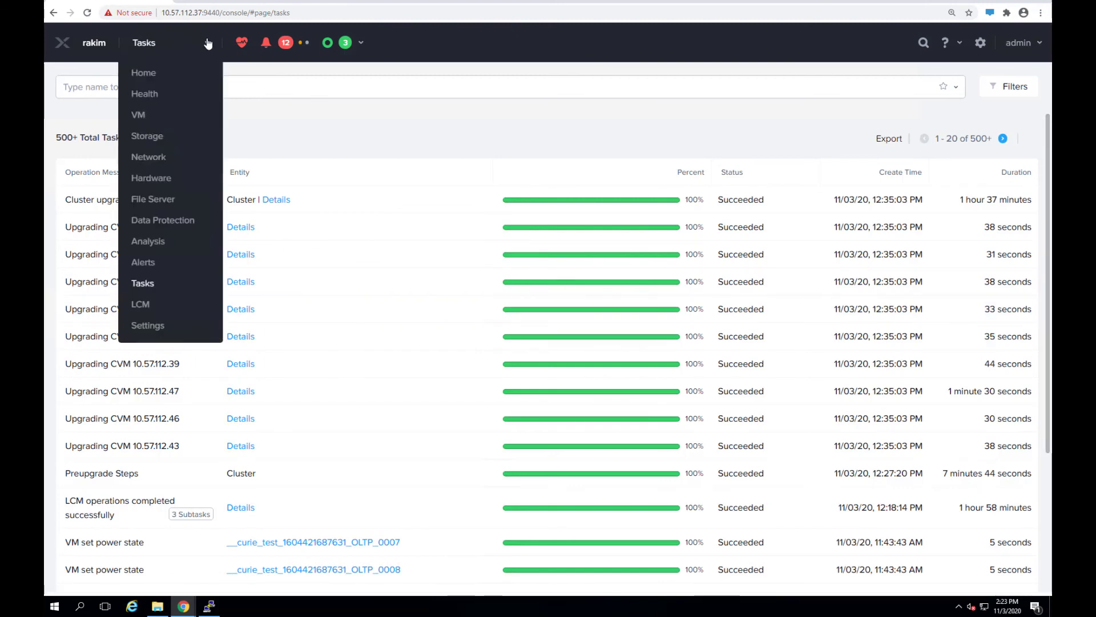
left_click(148, 76)
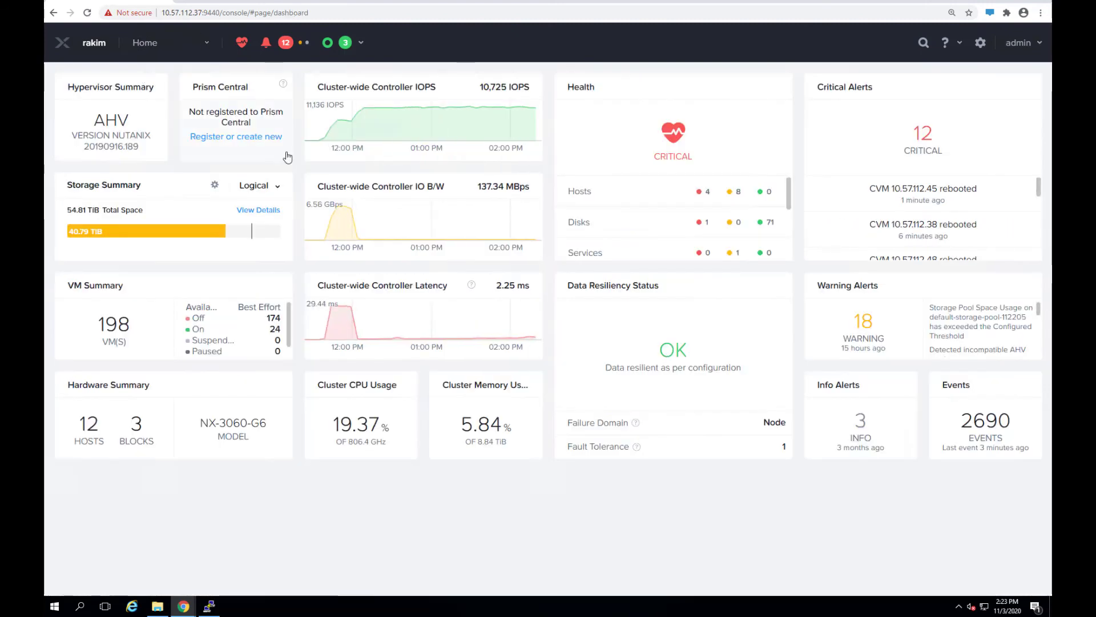